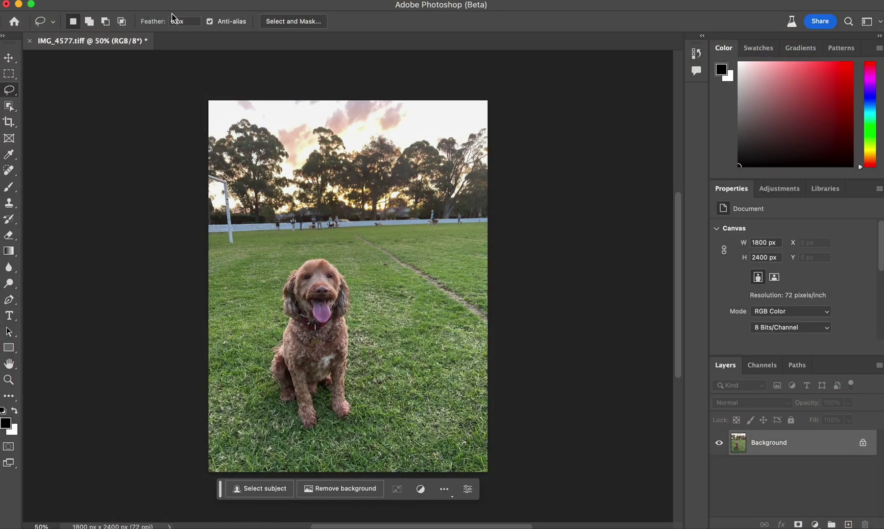
Bring the IMG_4577.tiff dog photo window into focus
left_click(185, 107)
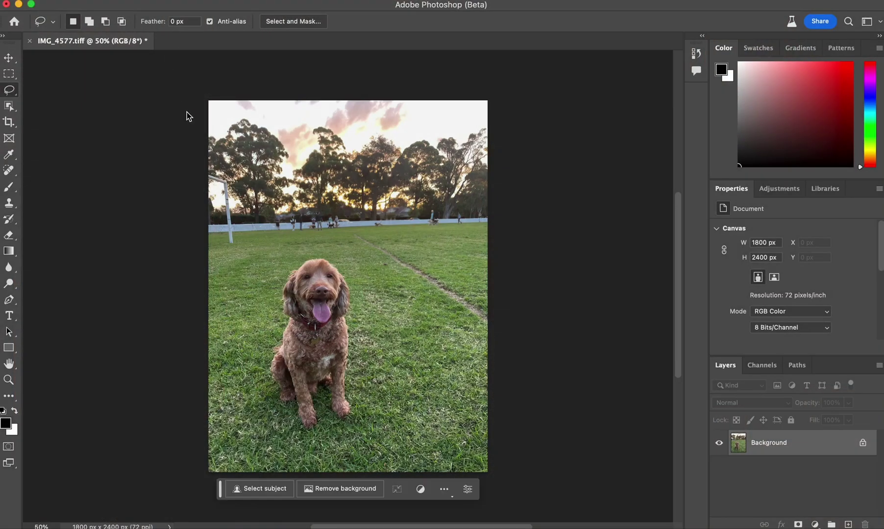
Set the canvas width to 3500 px with a centre anchor, leaving white borders on both sides
left_click(169, 0)
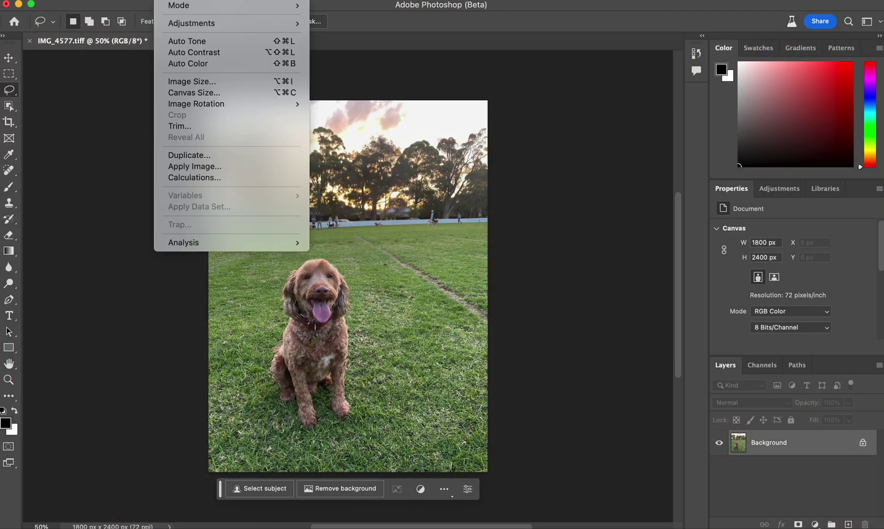
left_click(182, 94)
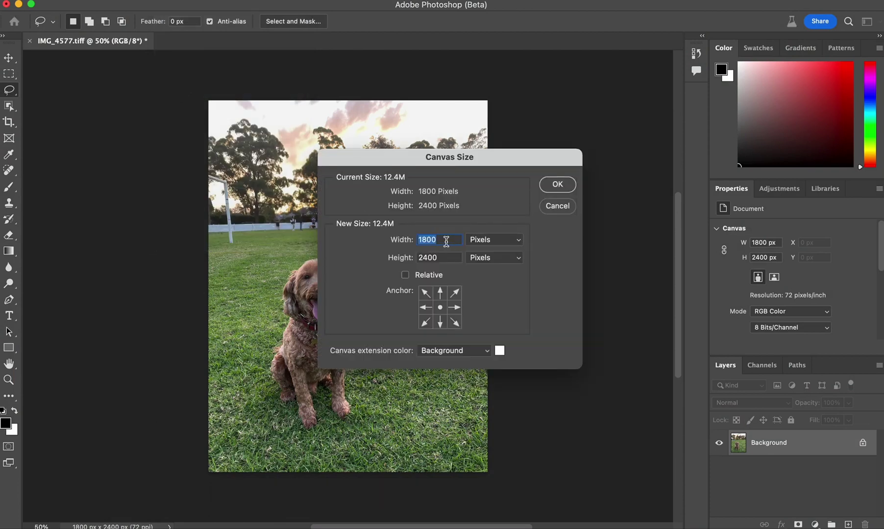
type("3500")
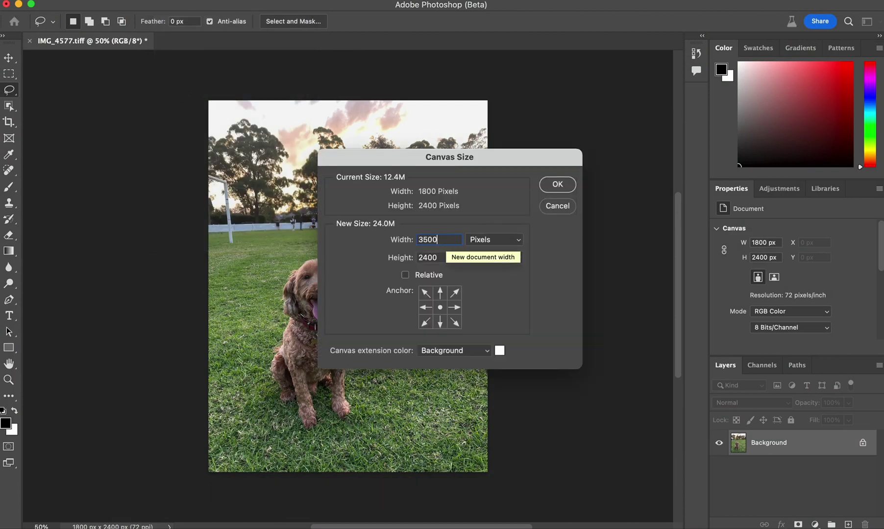
key("Return")
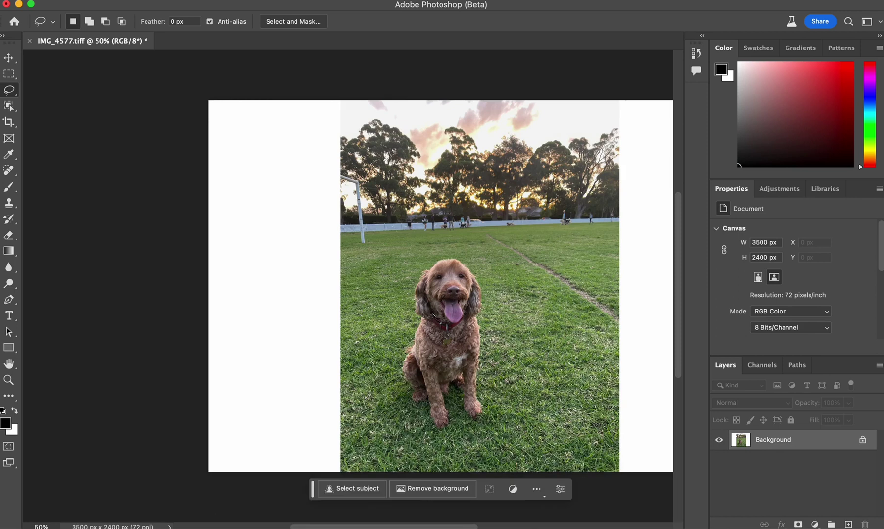
scroll(446, 247, "right", 5)
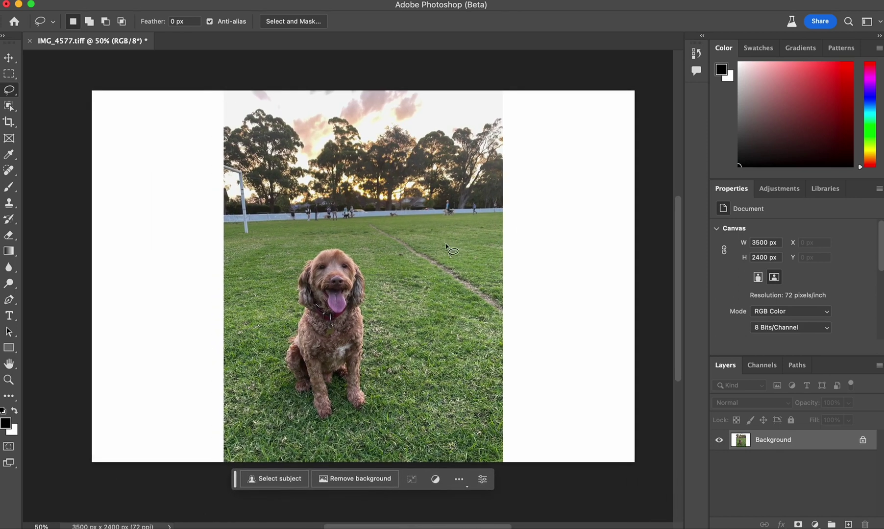
left_click(9, 74)
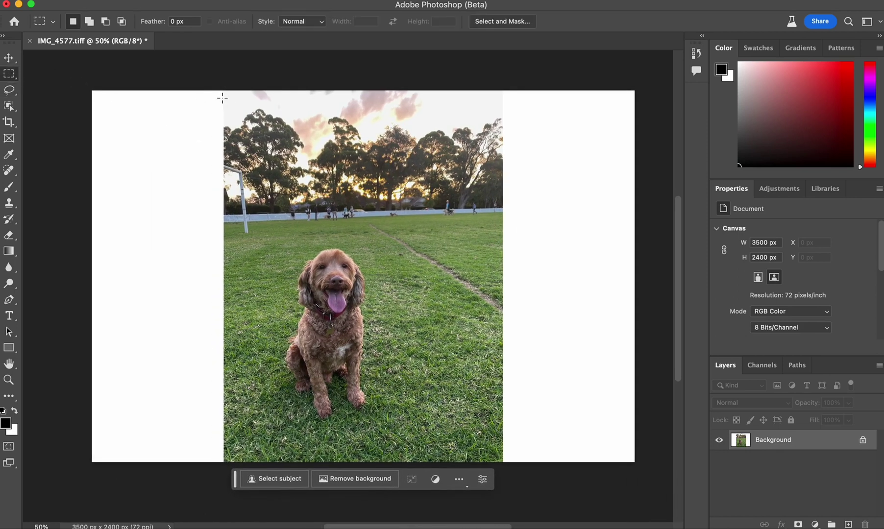
Generative-fill the left white strip with park scenery, keeping variation 2 showing the white goal
left_click_drag(229, 89, 63, 490)
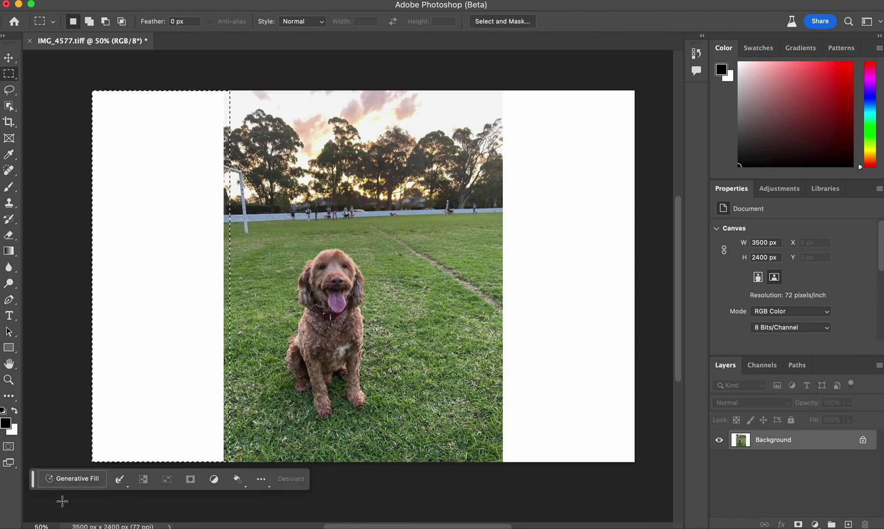
left_click(78, 479)
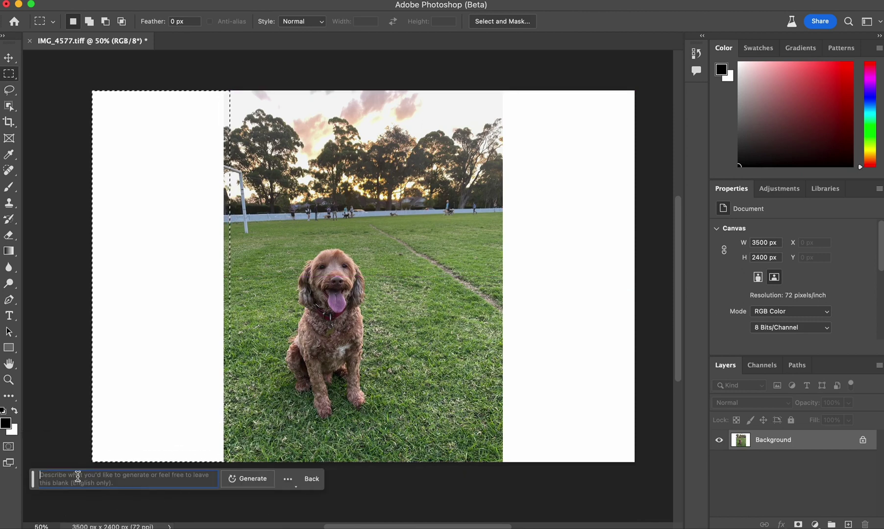
left_click(247, 479)
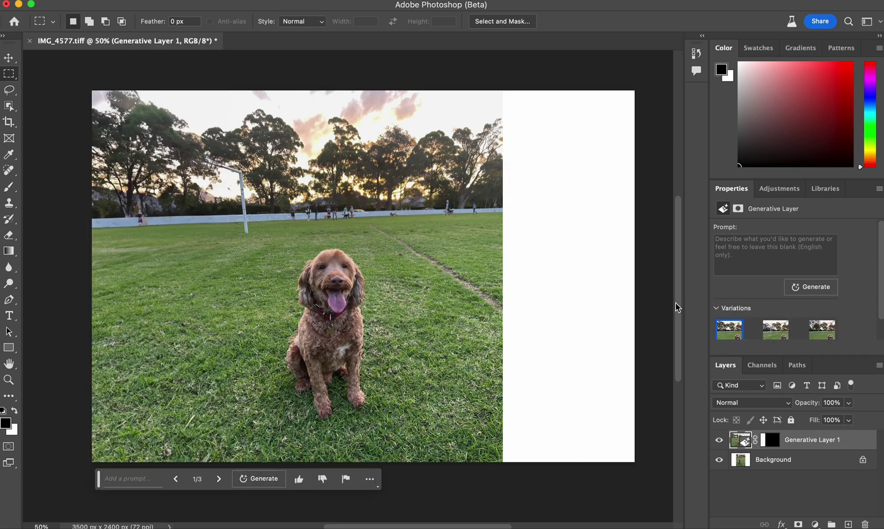
left_click(769, 332)
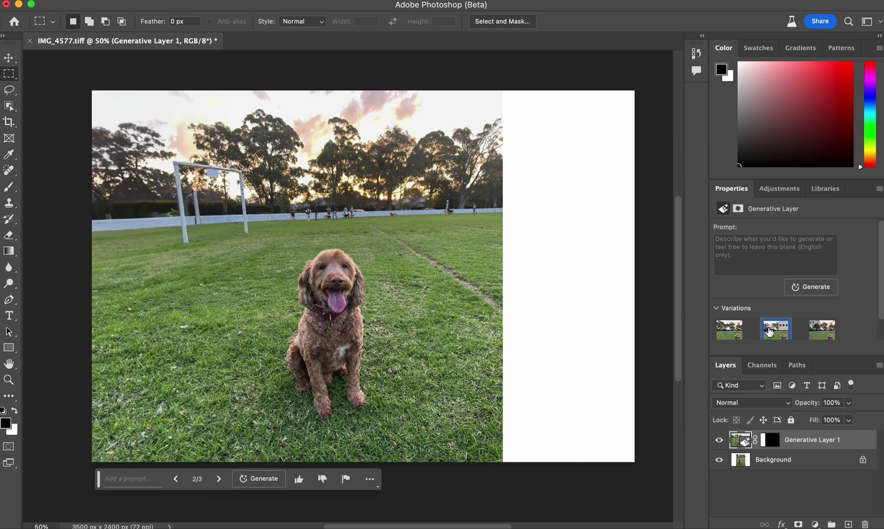
left_click(815, 332)
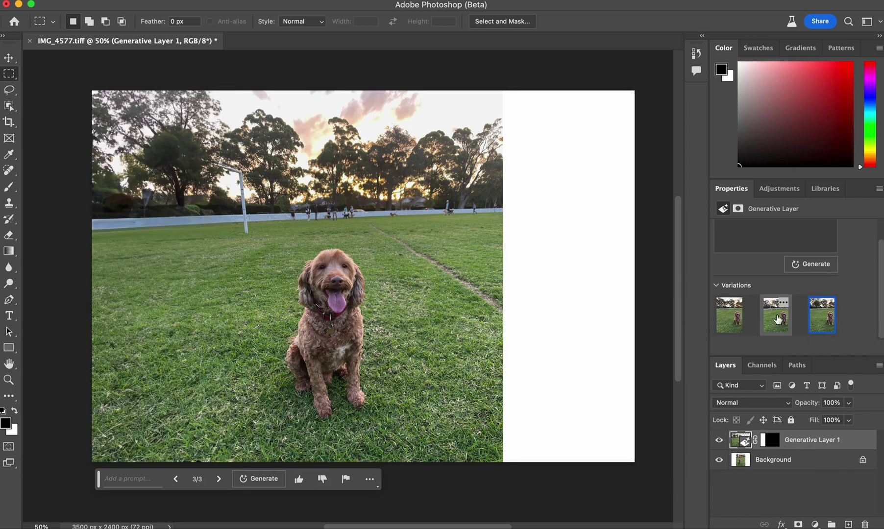
left_click(775, 316)
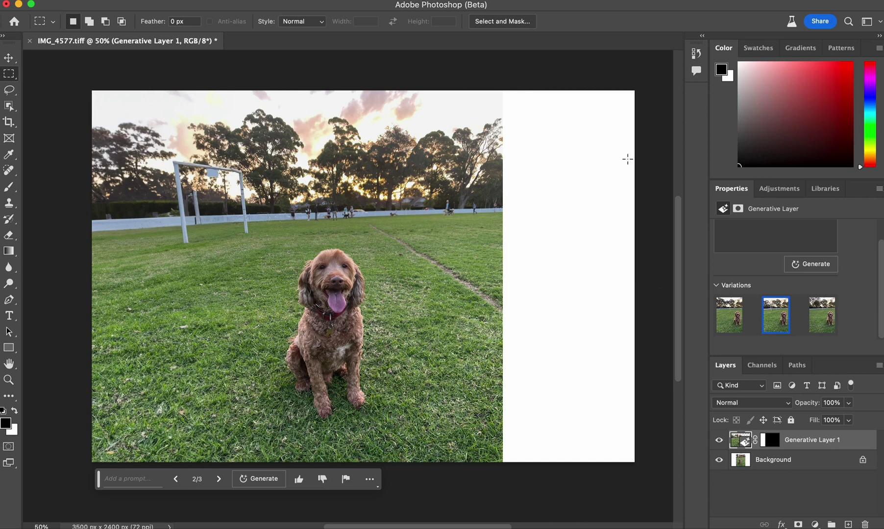
left_click_drag(641, 81, 498, 479)
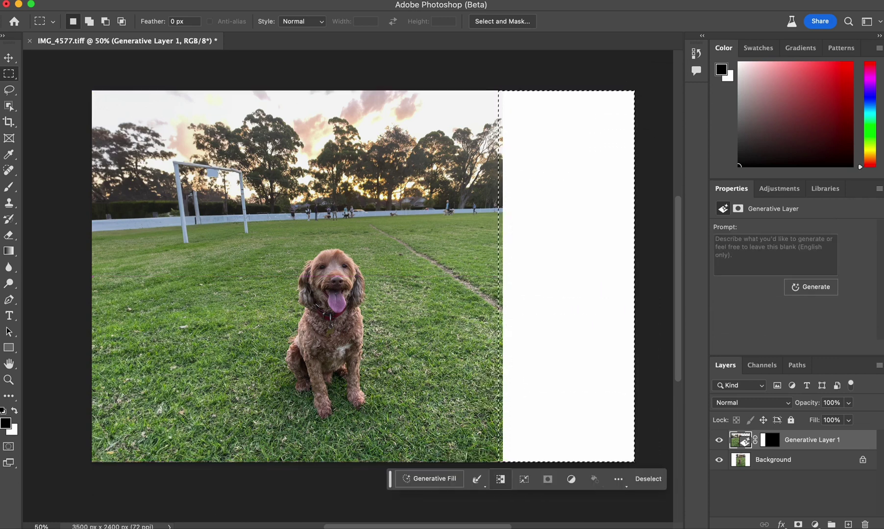
Generate trees and grass into the right strip using an empty prompt
left_click(430, 479)
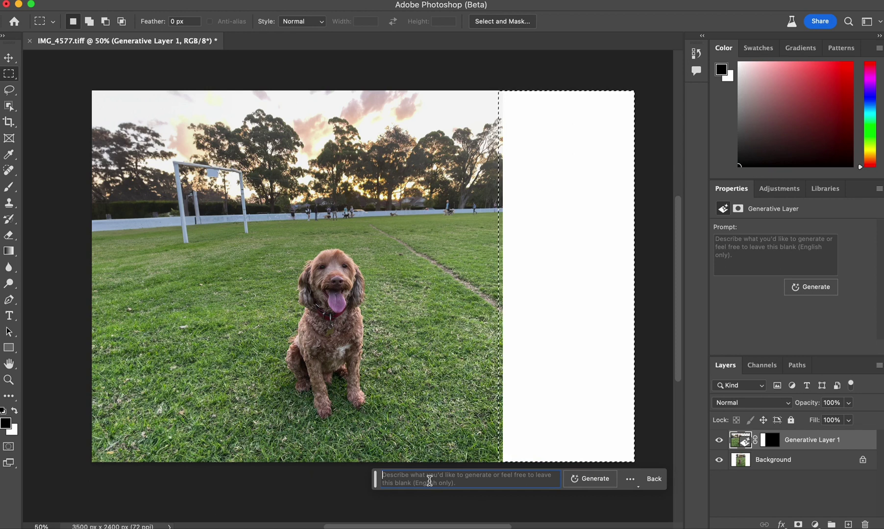
left_click(592, 479)
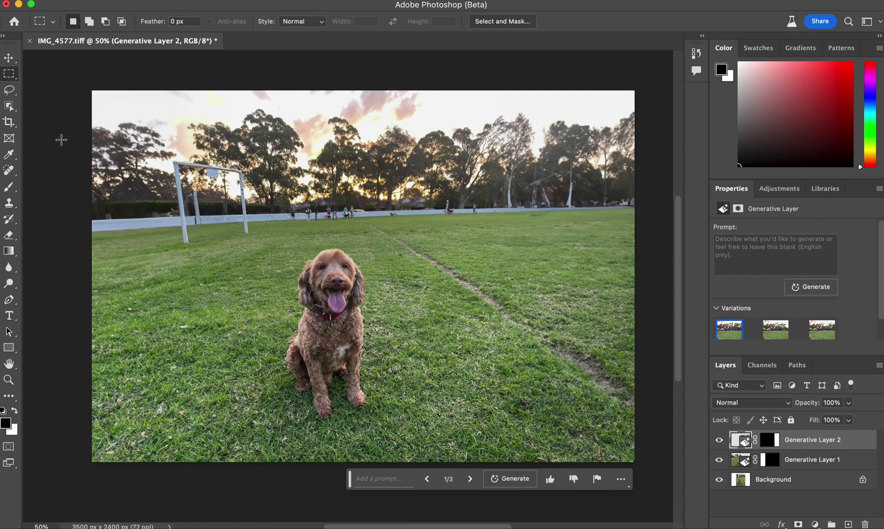
Lasso the people by the fence and replace them with a promptless Generative Fill
left_click(9, 90)
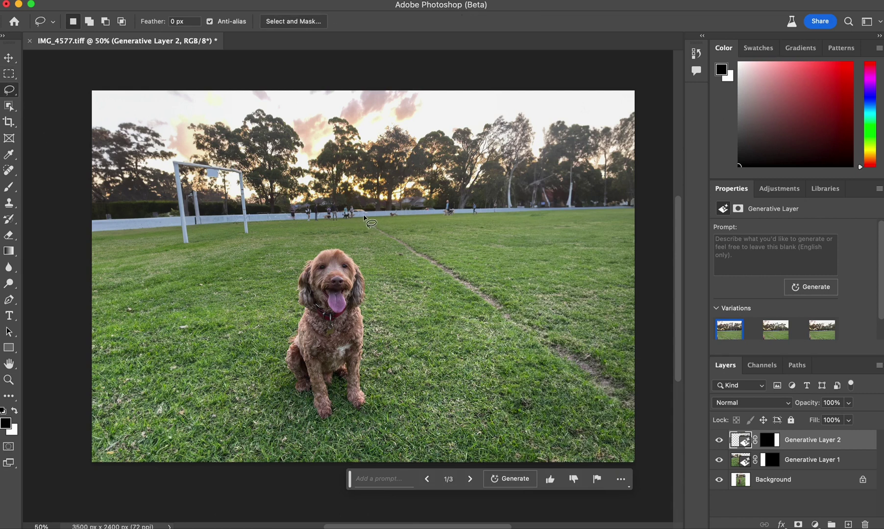
mouse_move(371, 224)
left_mouse_down()
mouse_move(352, 204)
mouse_move(320, 216)
mouse_move(312, 204)
mouse_move(290, 222)
left_mouse_up()
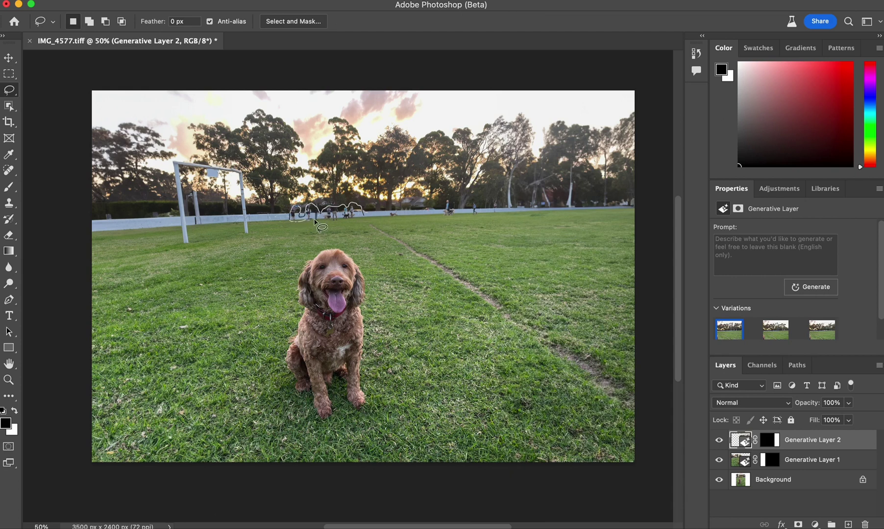
left_click_drag(315, 221, 364, 214)
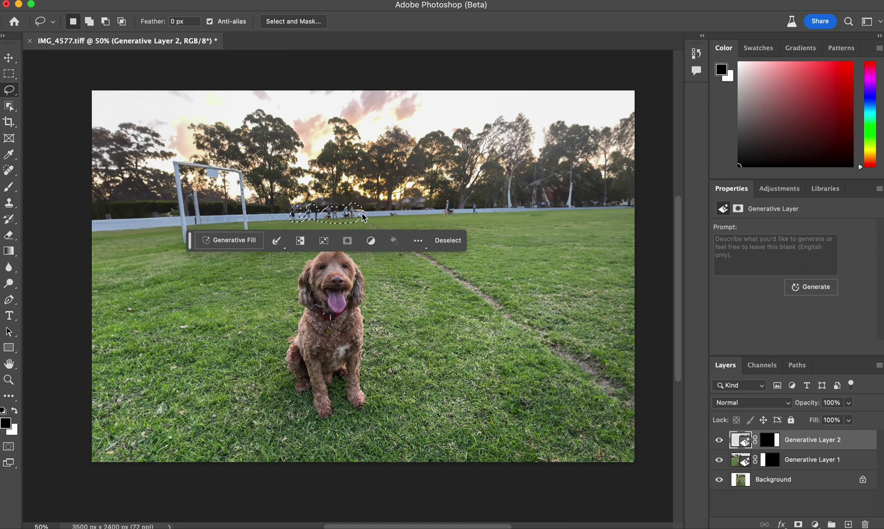
left_click(229, 240)
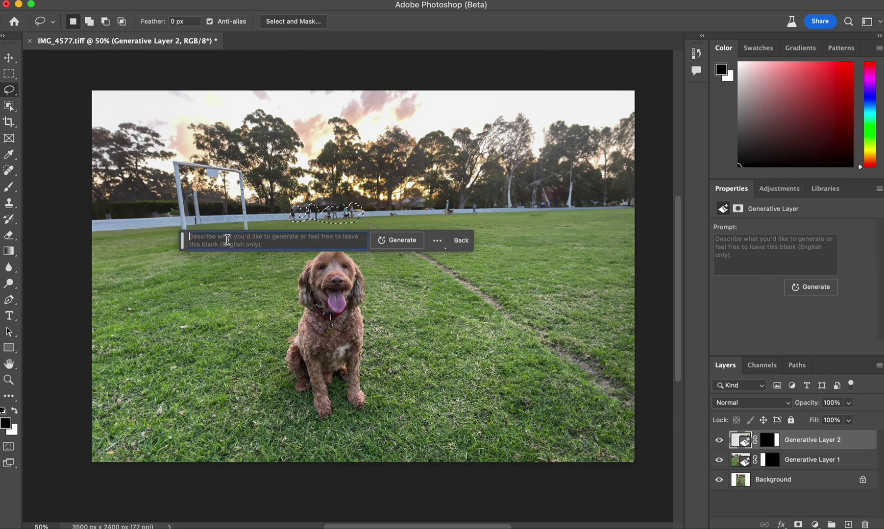
left_click(393, 243)
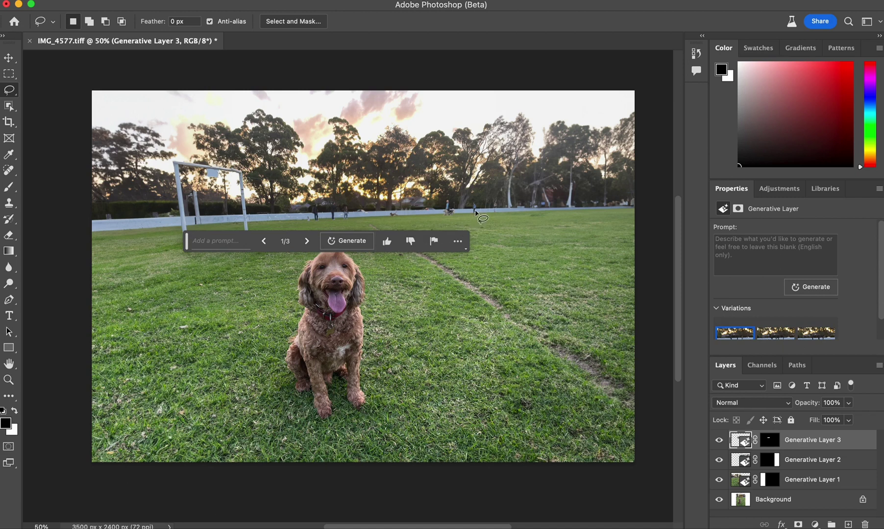
Lasso the three distant figures along the fence line into one selection
left_click(461, 211)
mouse_move(452, 192)
left_mouse_down()
mouse_move(440, 209)
mouse_move(456, 218)
mouse_move(457, 195)
left_mouse_up()
key("shift")
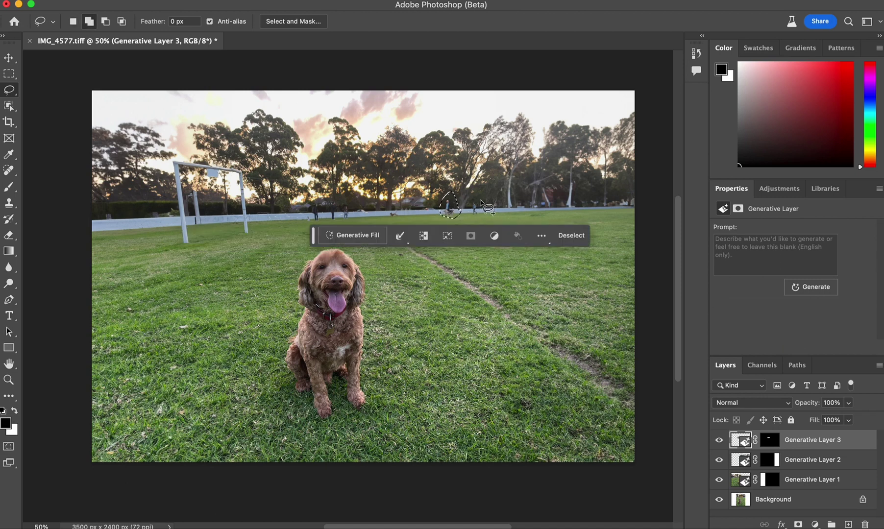
mouse_move(472, 210)
left_mouse_down()
mouse_move(477, 217)
mouse_move(481, 203)
left_mouse_up()
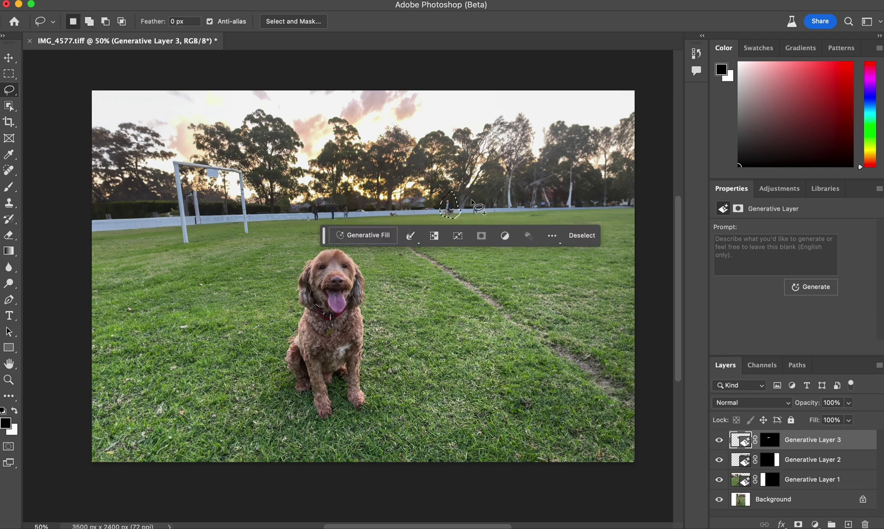
mouse_move(354, 210)
left_mouse_down()
mouse_move(335, 208)
mouse_move(332, 222)
mouse_move(335, 209)
mouse_move(317, 218)
left_mouse_up()
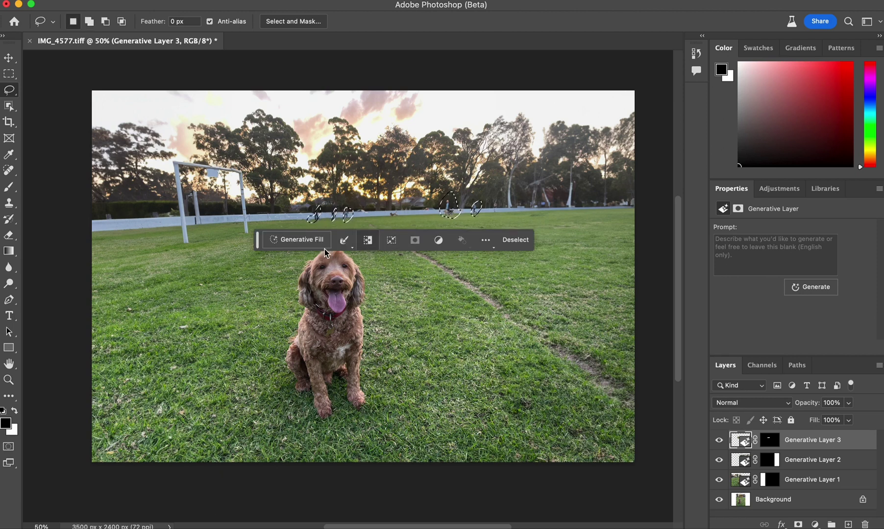
Generative-fill the selected spots with no prompt, keeping variation 2 of 3
left_click(311, 242)
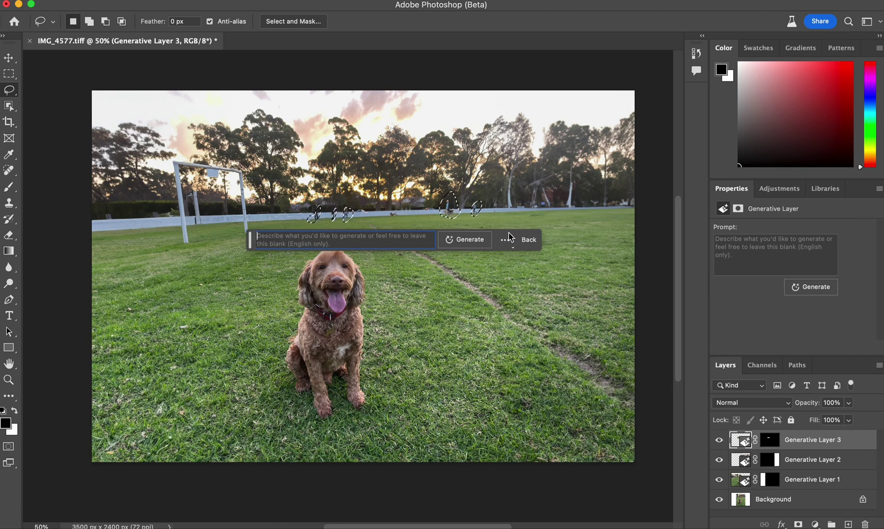
left_click(480, 242)
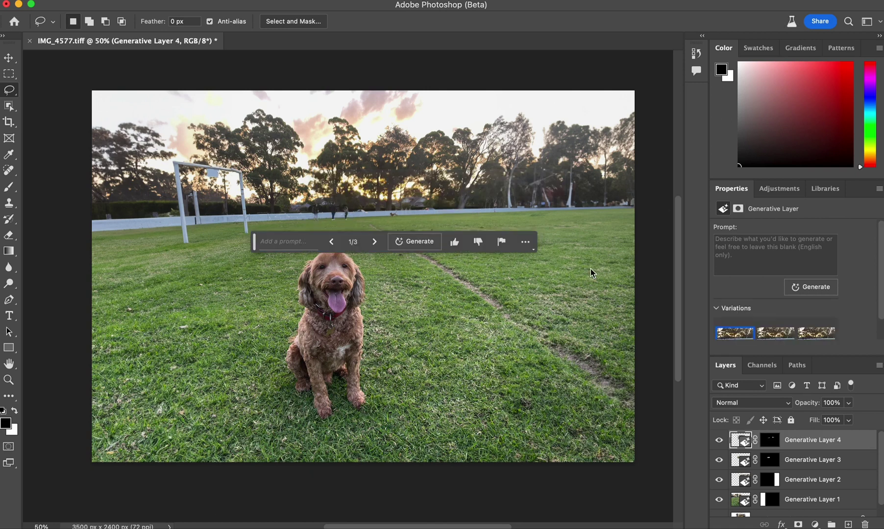
left_click(789, 335)
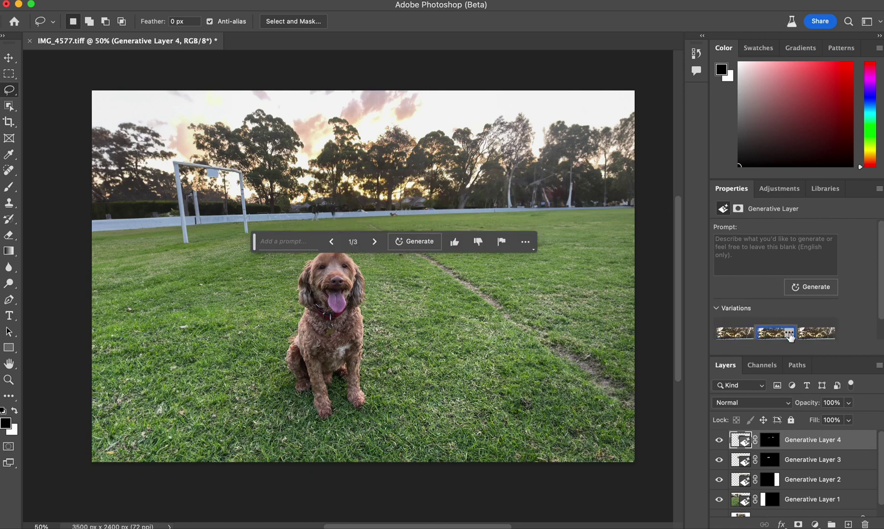
left_click(808, 335)
left_click(779, 337)
left_click(413, 277)
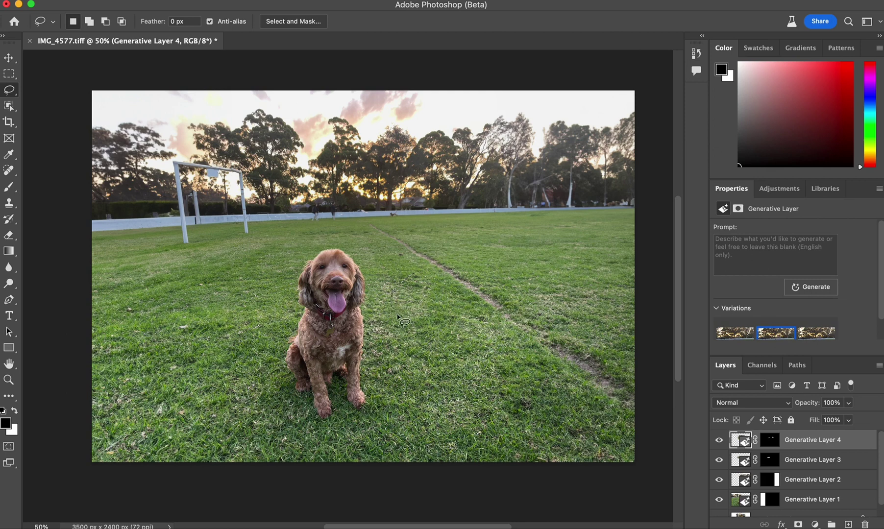
Lasso the grass right of the dog and generate 'Add a cute labrador puppy' there
mouse_move(501, 326)
left_mouse_down()
mouse_move(485, 256)
mouse_move(415, 274)
mouse_move(509, 392)
left_mouse_up()
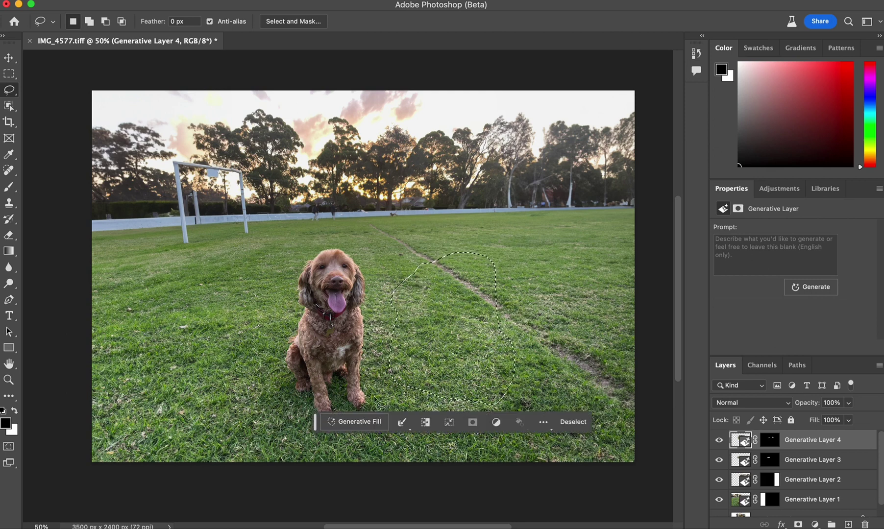
left_click(369, 426)
type("Add")
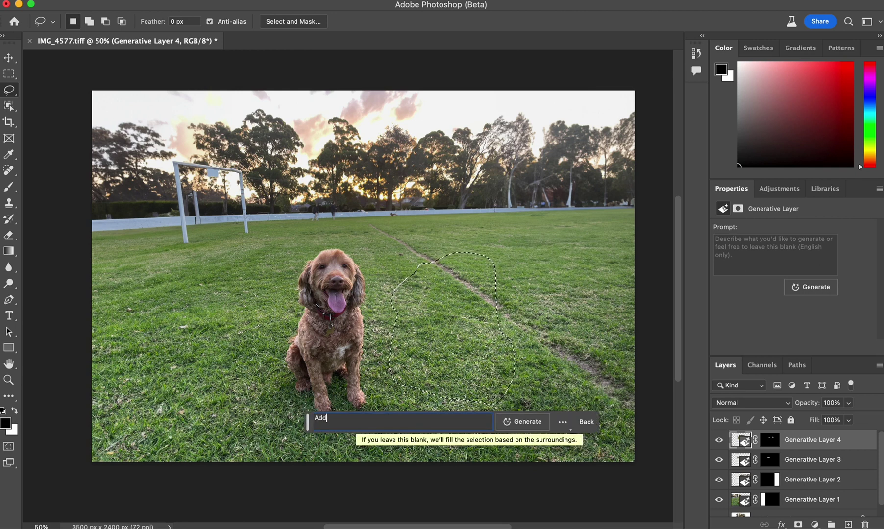
type(" a lab")
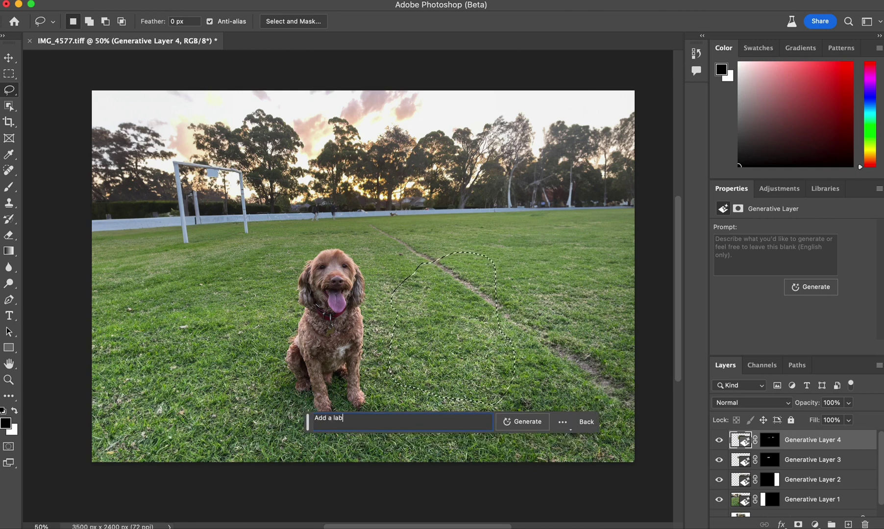
type("radou")
key("BackSpace")
type("r")
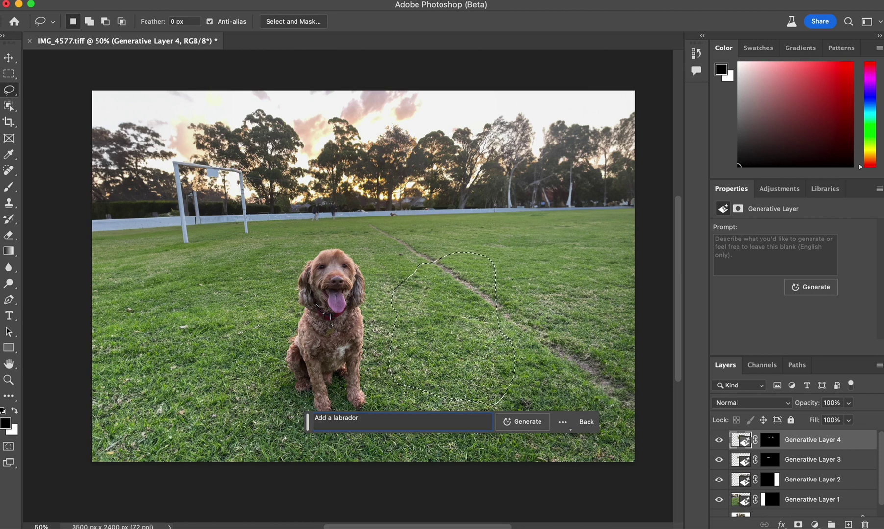
type(" puppy")
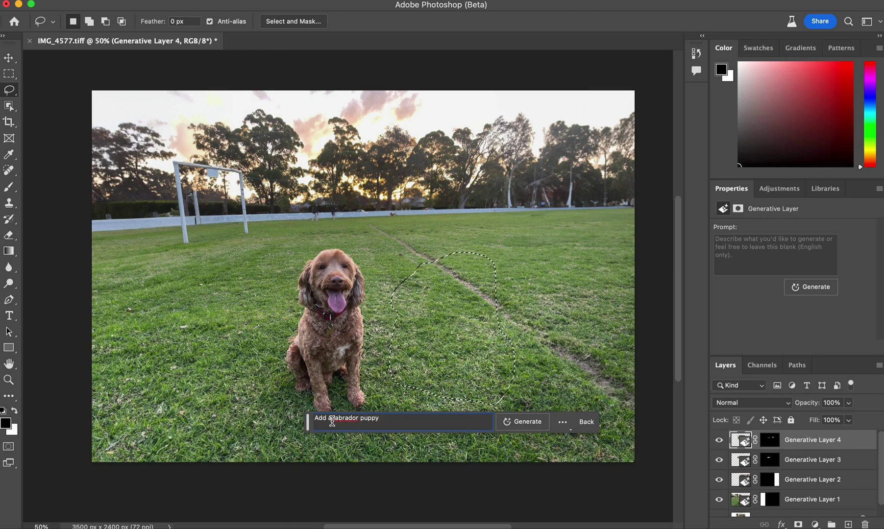
key("super+a")
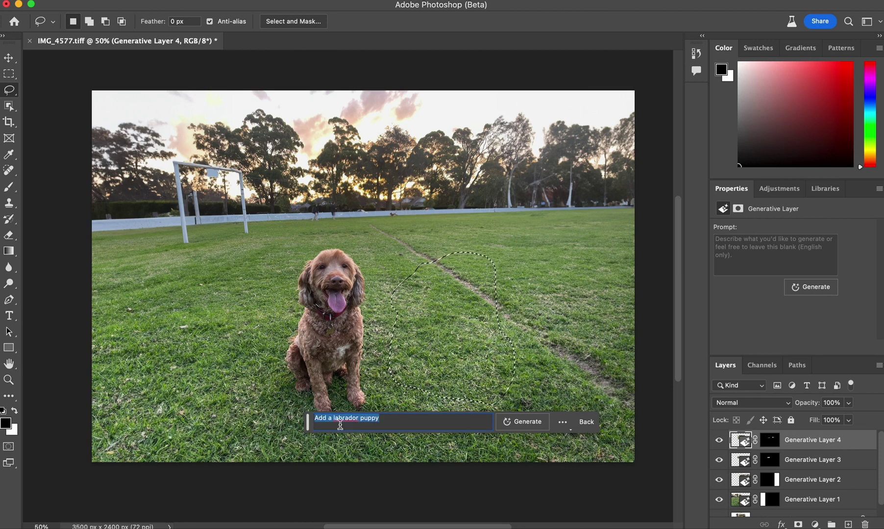
left_click(330, 418)
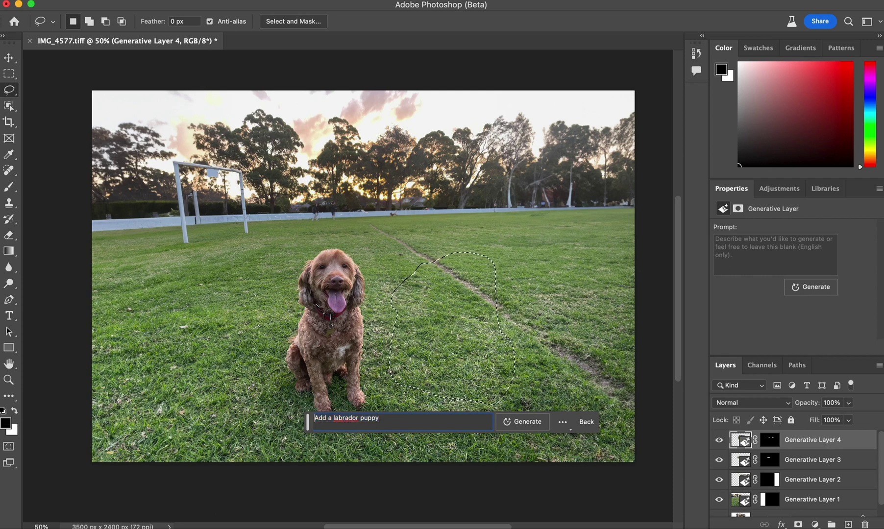
type("cut")
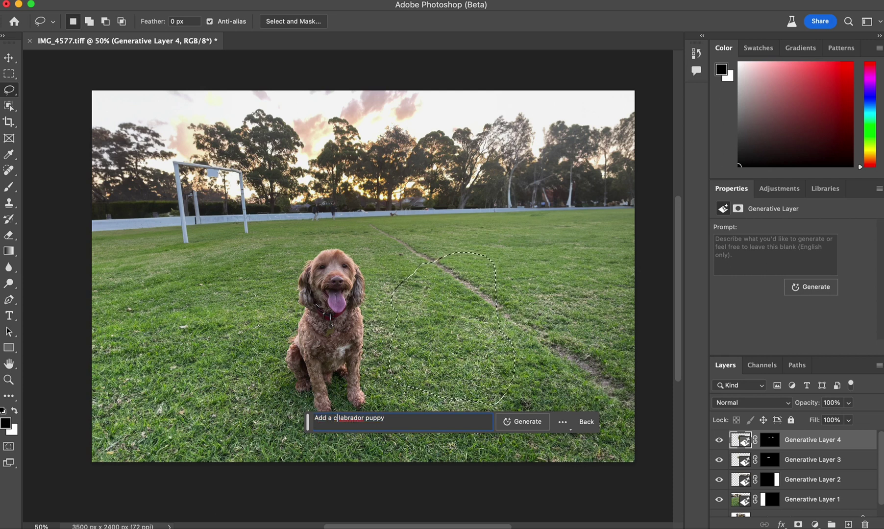
type("e")
left_click(523, 421)
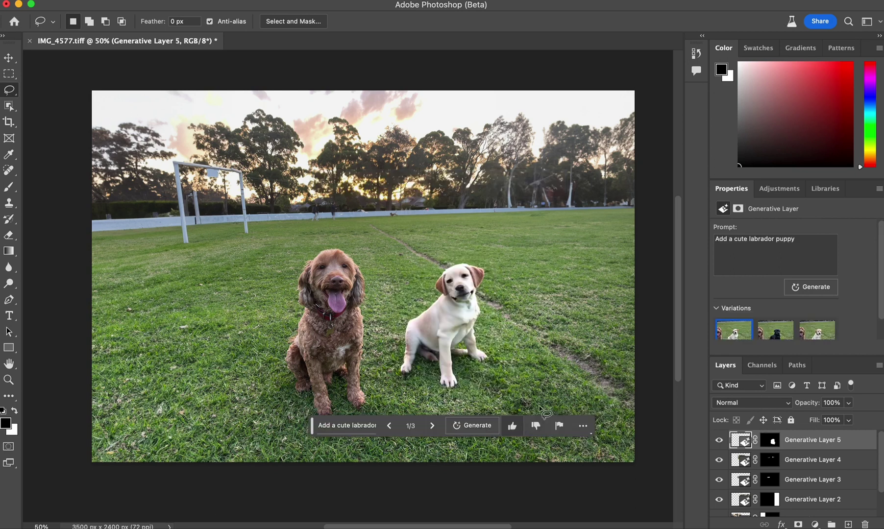
Compare the first three puppy variations, settling on the black one
left_click(774, 336)
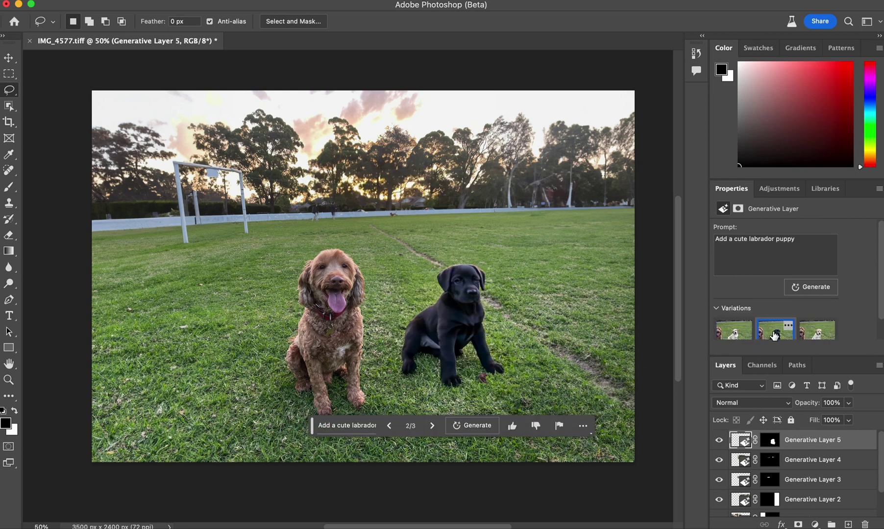
left_click(812, 337)
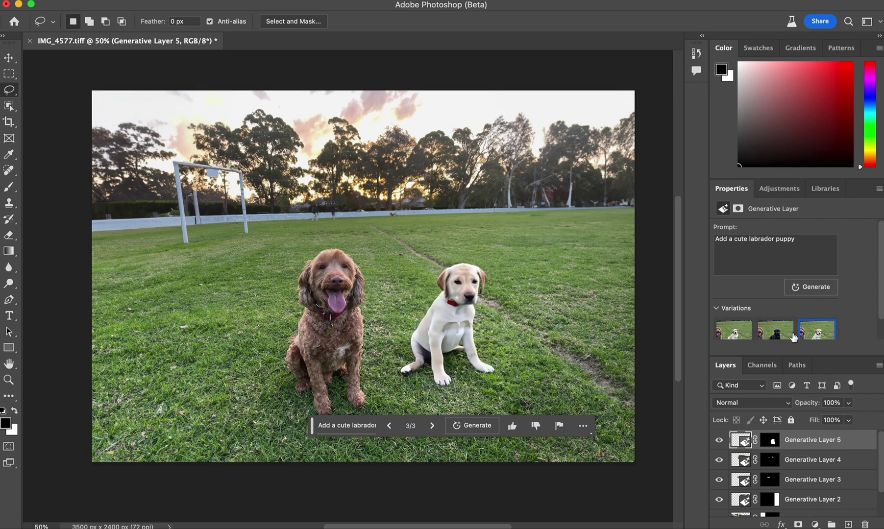
left_click(776, 336)
left_click(739, 335)
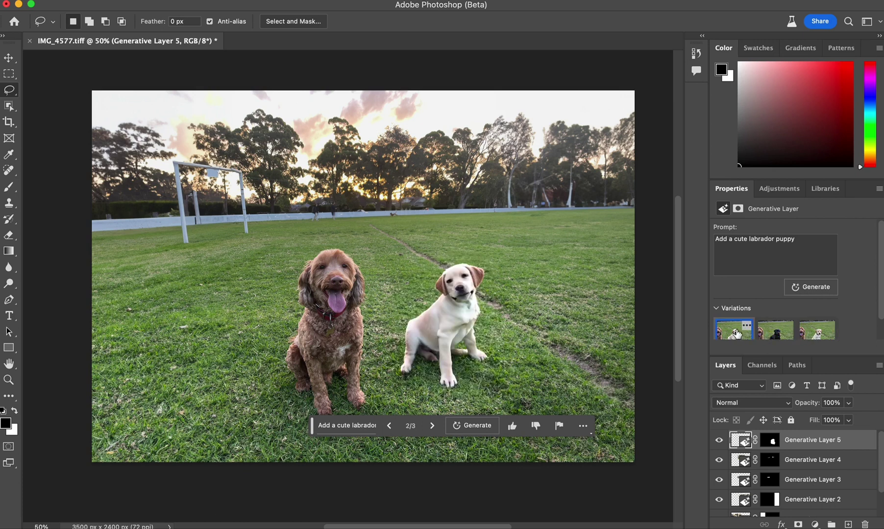
left_click(776, 335)
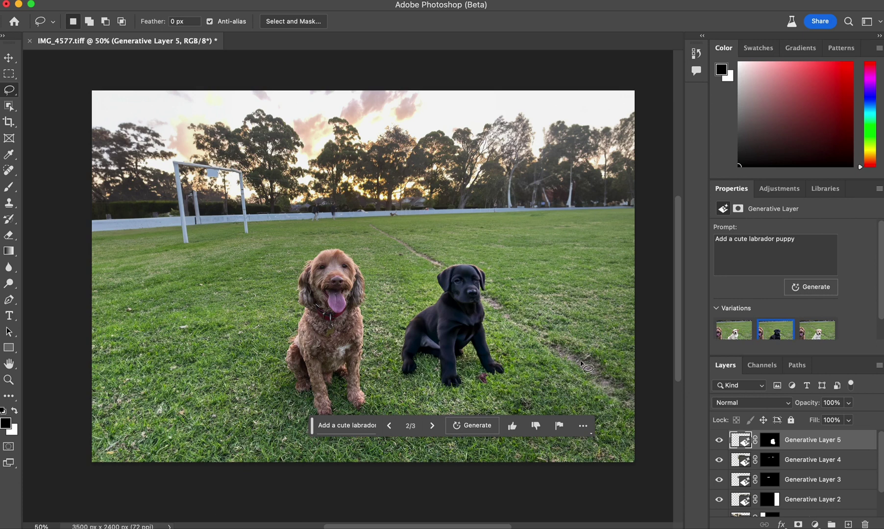
Generate three more puppy variations and keep the black labrador, variation 5 of 6
left_click(473, 427)
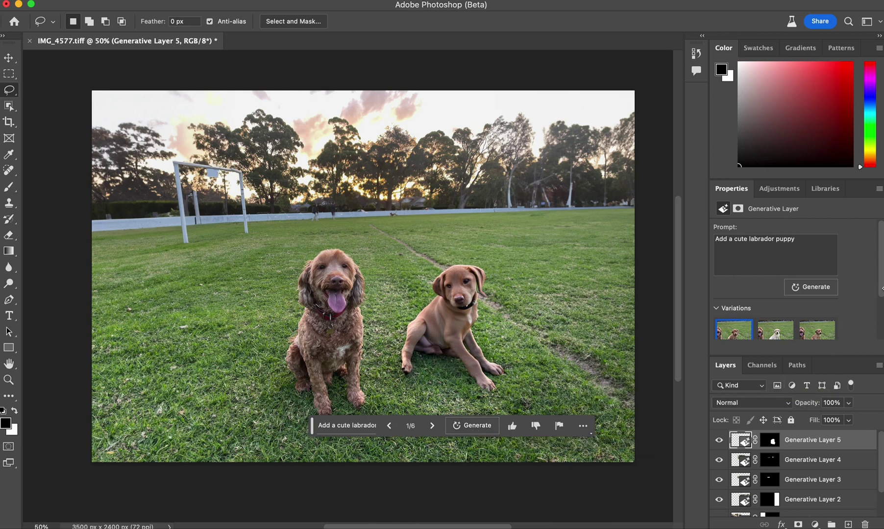
scroll(880, 311, "down", 3)
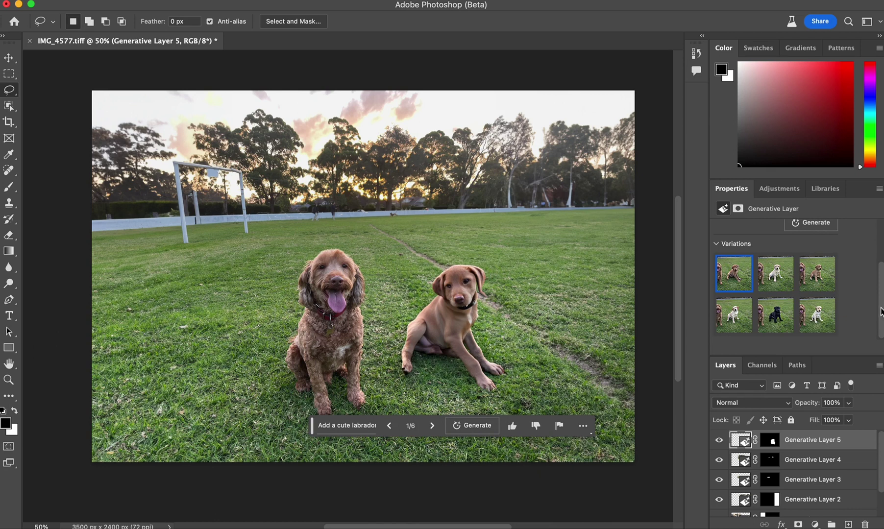
left_click(816, 322)
left_click(734, 319)
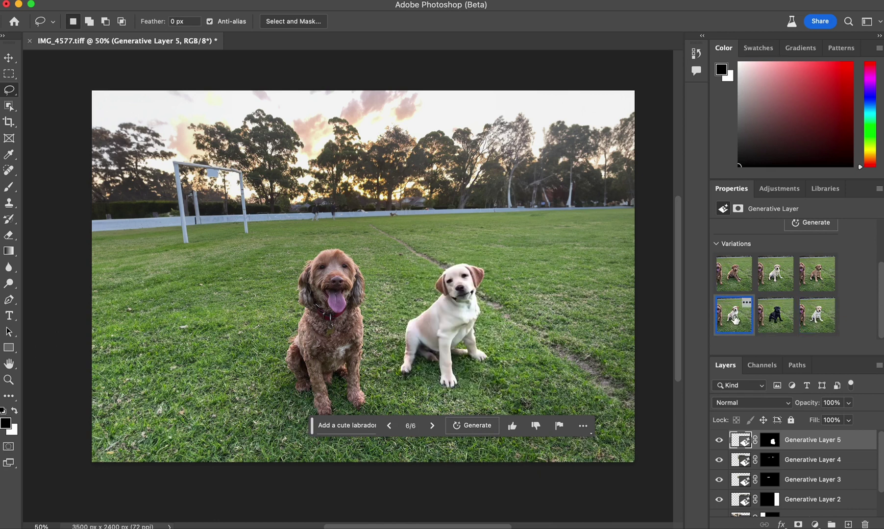
left_click(734, 274)
left_click(781, 278)
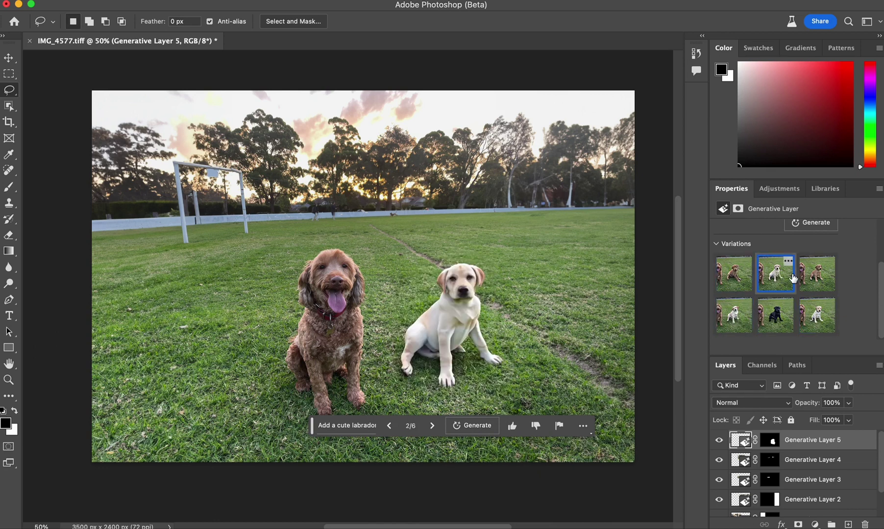
left_click(809, 277)
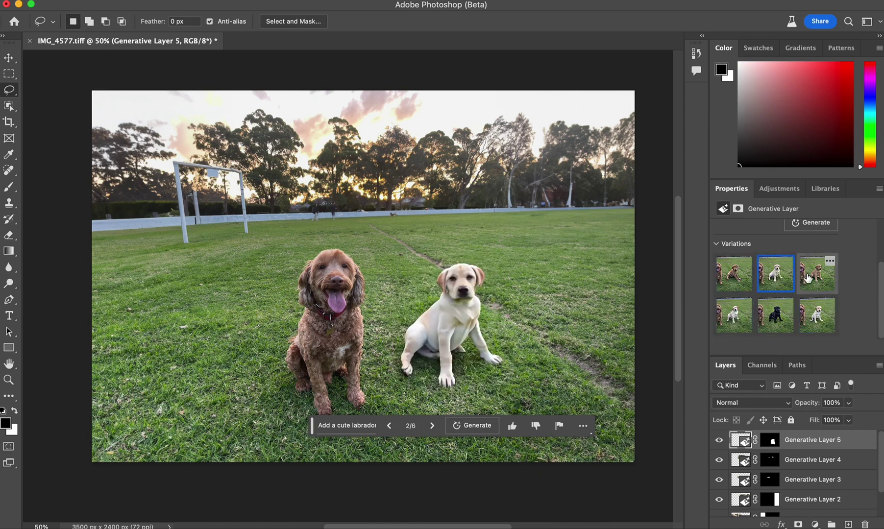
left_click(774, 321)
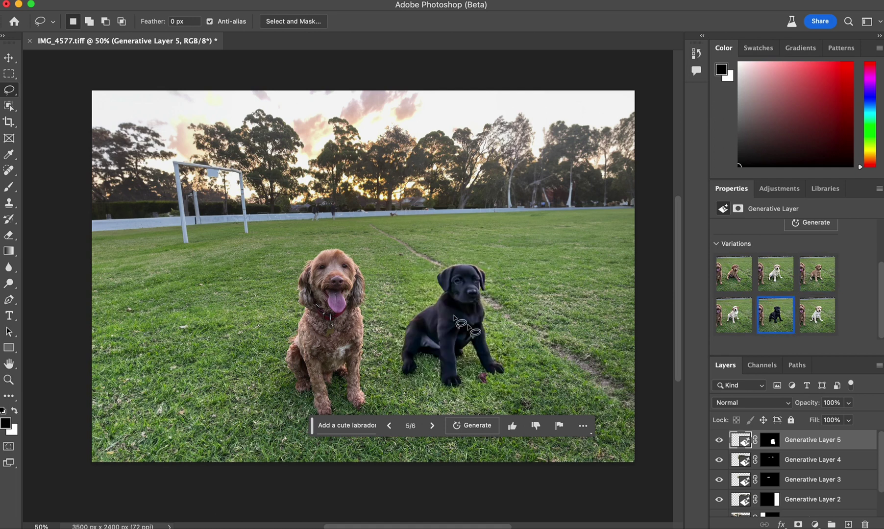
left_click(10, 58)
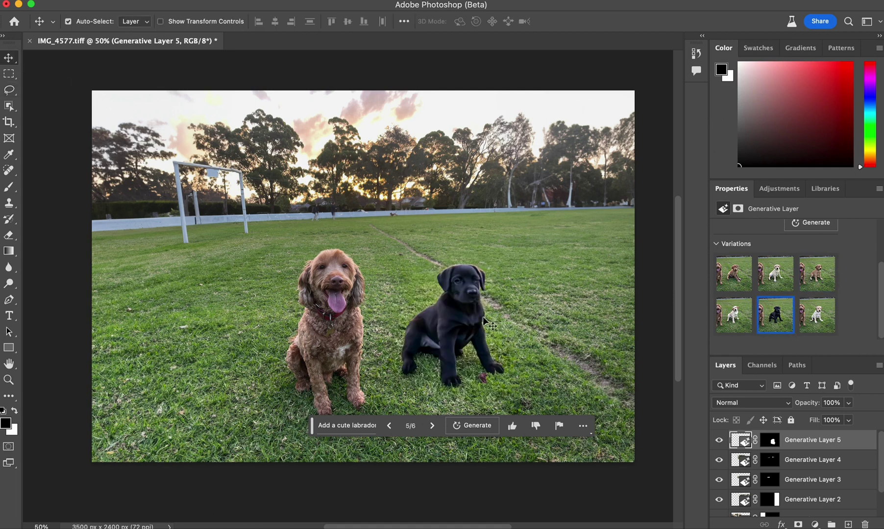
Drag the black labrador puppy left of the brown dog and regenerate it in place
left_click_drag(455, 321, 215, 346)
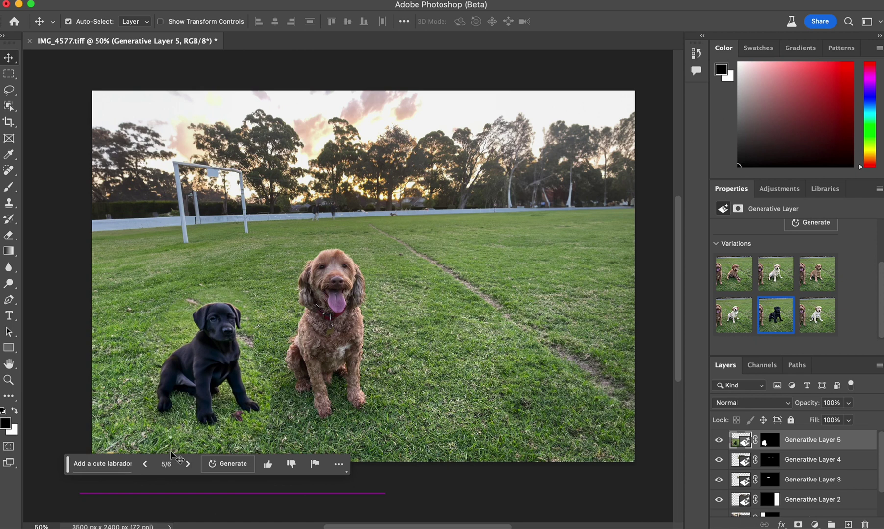
left_click(221, 464)
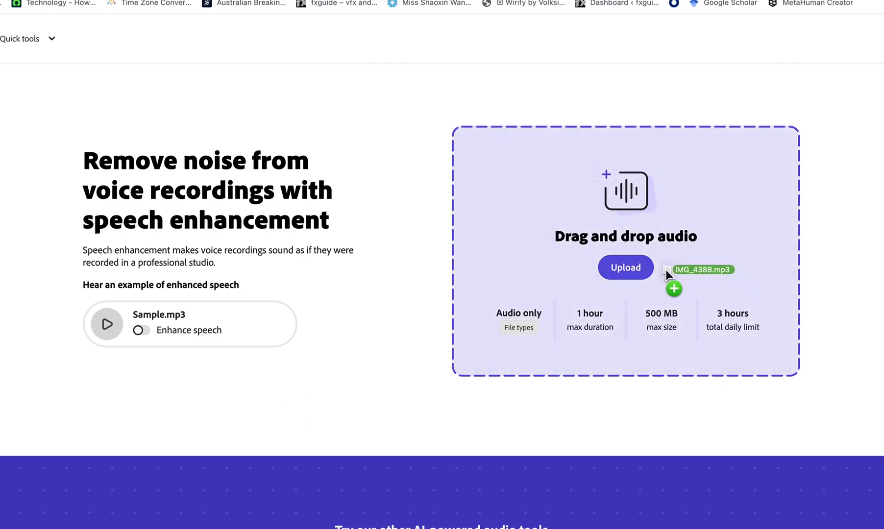
Drop IMG_4388.mp3 onto the Enhance Speech upload area
left_click_drag(666, 270, 632, 244)
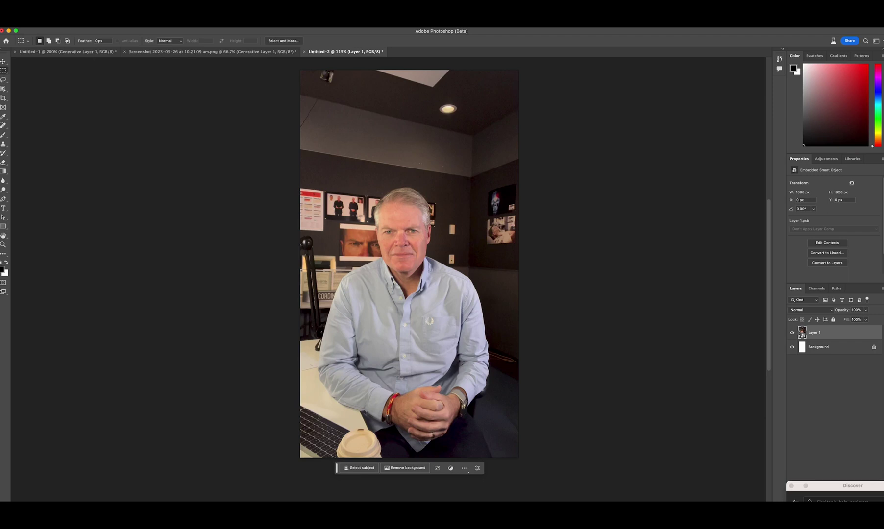
Widen the canvas to 3000 px and marquee the blank white strip left of the photo
left_click(69, 24)
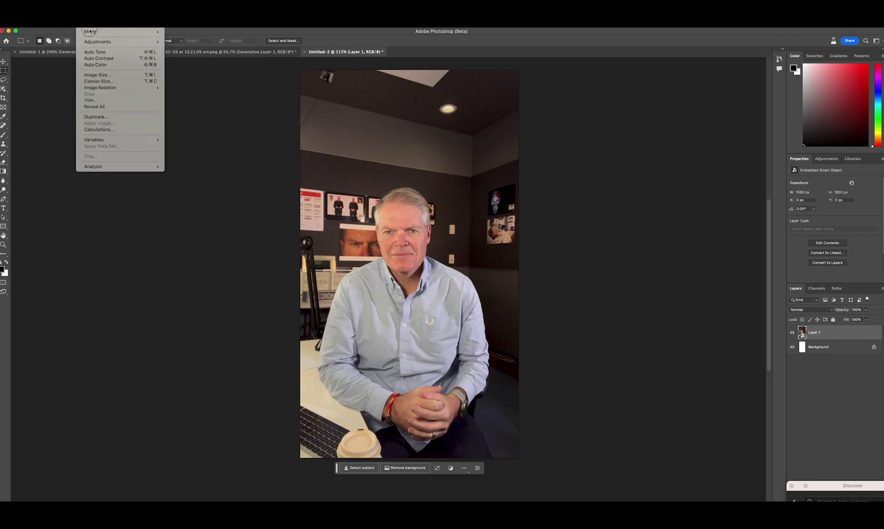
left_click(98, 81)
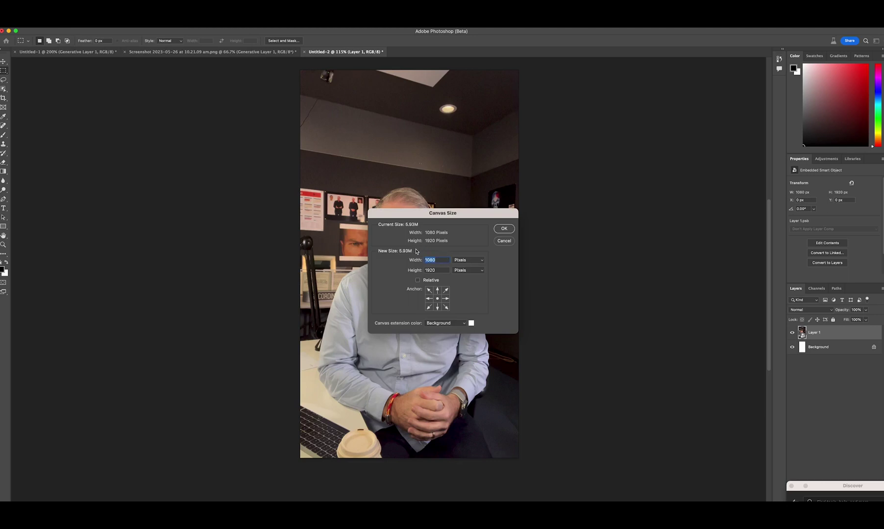
type("3000")
left_click(504, 229)
left_click_drag(502, 229, 324, 231)
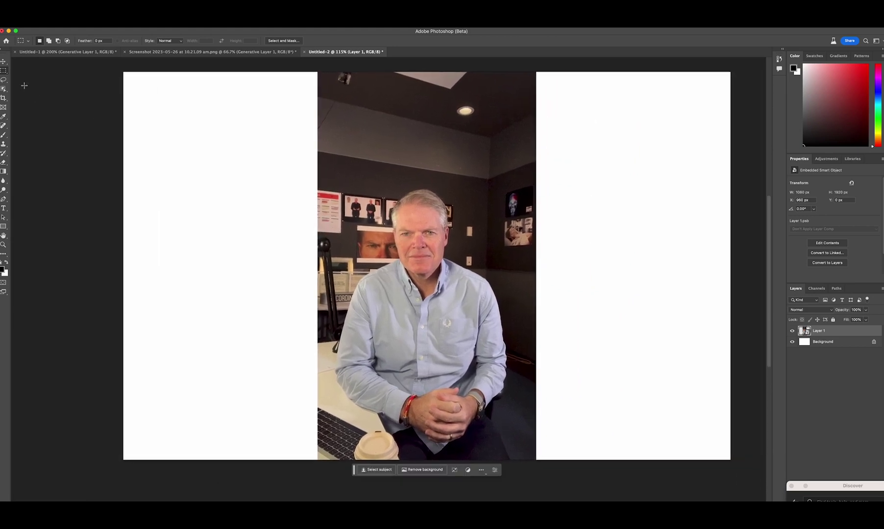
left_click_drag(123, 73, 322, 471)
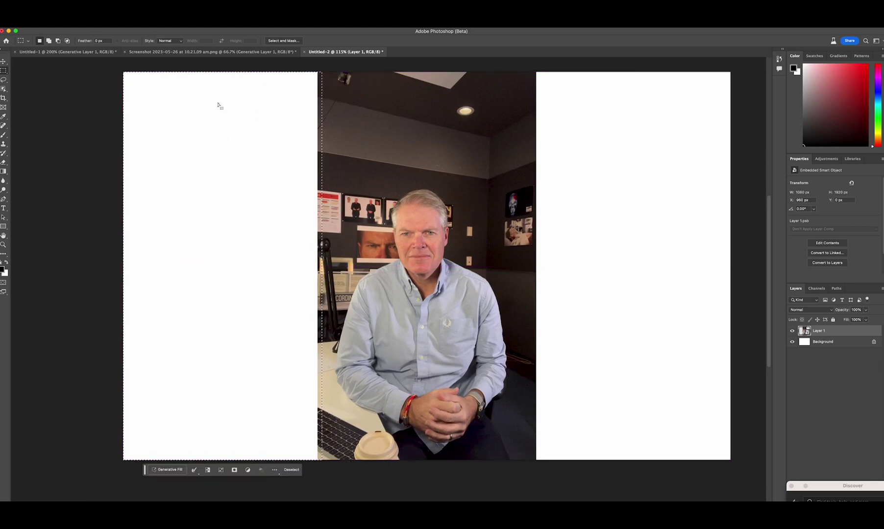
Run Generative Fill with an empty prompt on the left selection
left_click(167, 469)
left_click(260, 470)
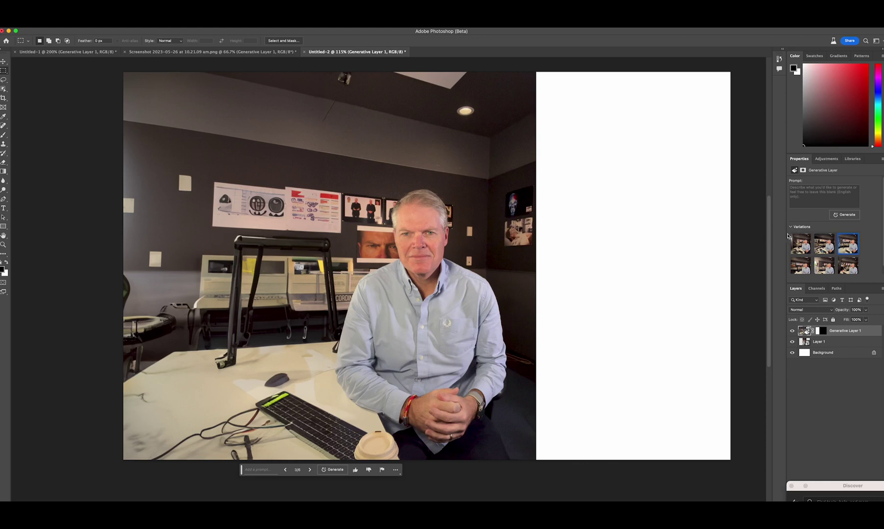
On Layer 1, marquee the right white area and generate office scenery with Generative Fill
left_click(813, 341)
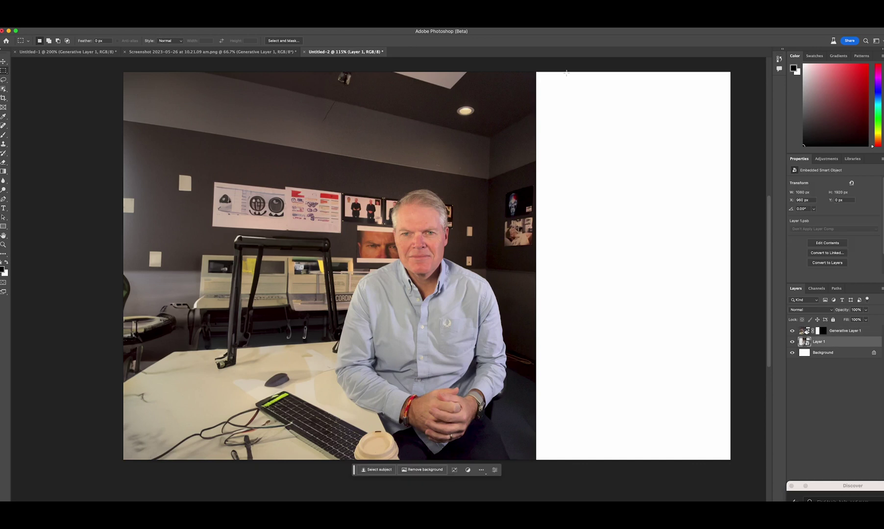
left_click_drag(527, 70, 733, 464)
left_click(662, 469)
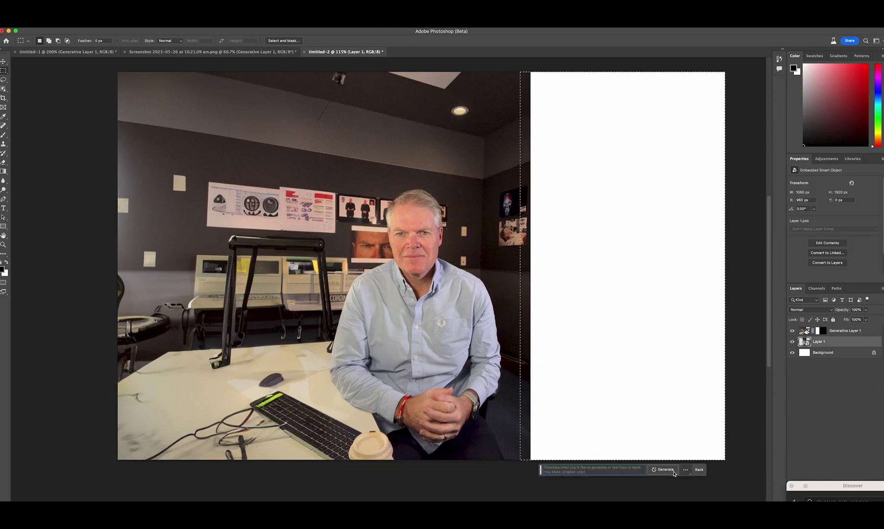
left_click(663, 472)
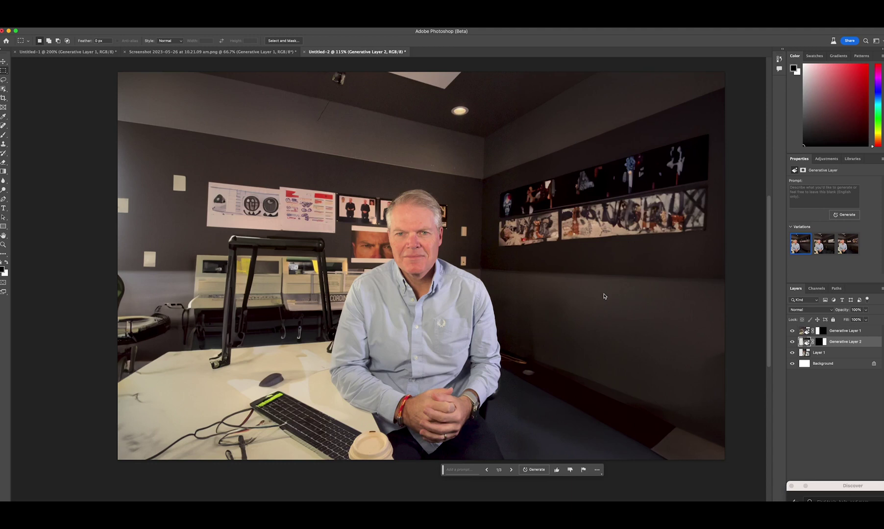
Compare the generated variations and keep the picture collage version
left_click(824, 244)
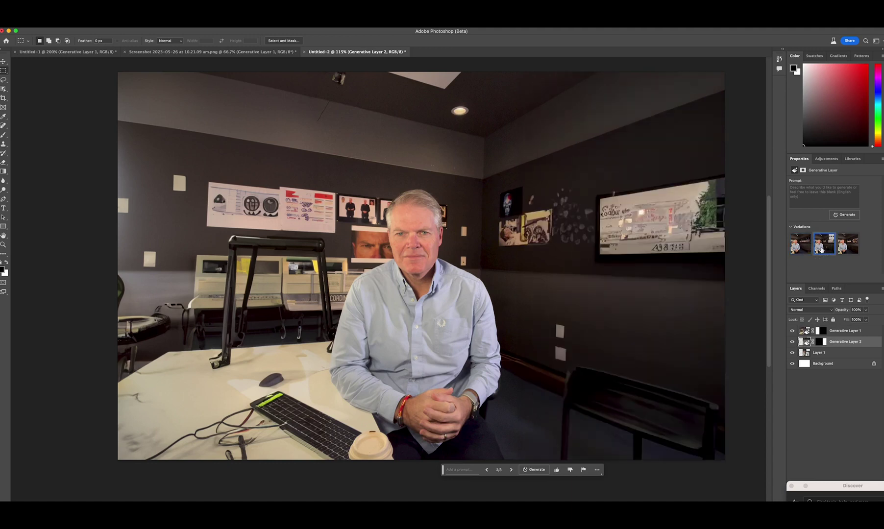
left_click(851, 248)
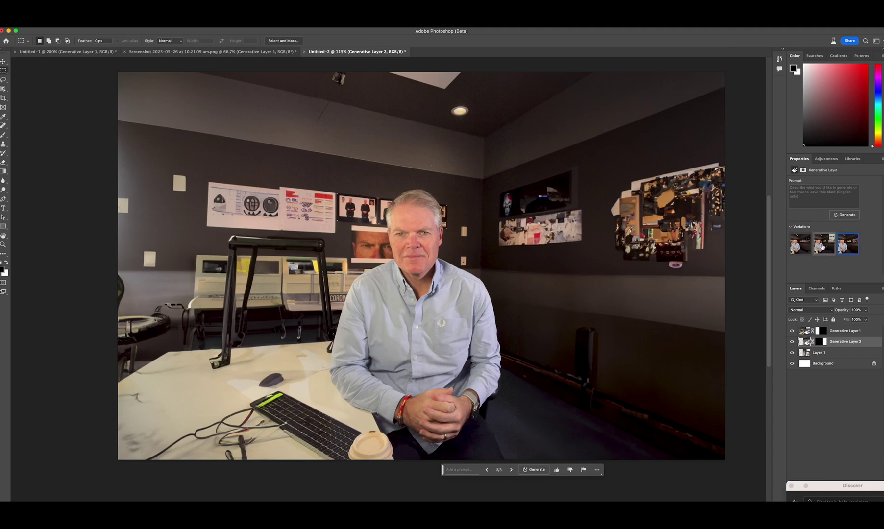
left_click(802, 247)
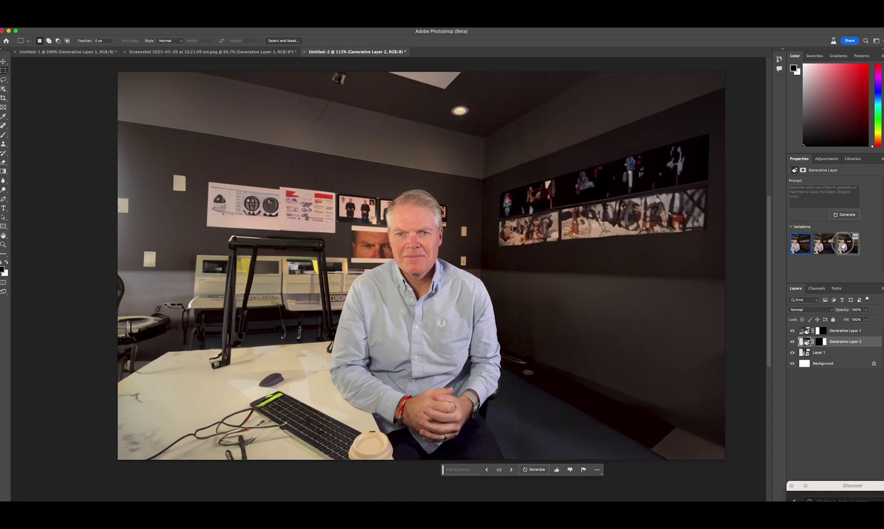
left_click(847, 245)
left_click(799, 246)
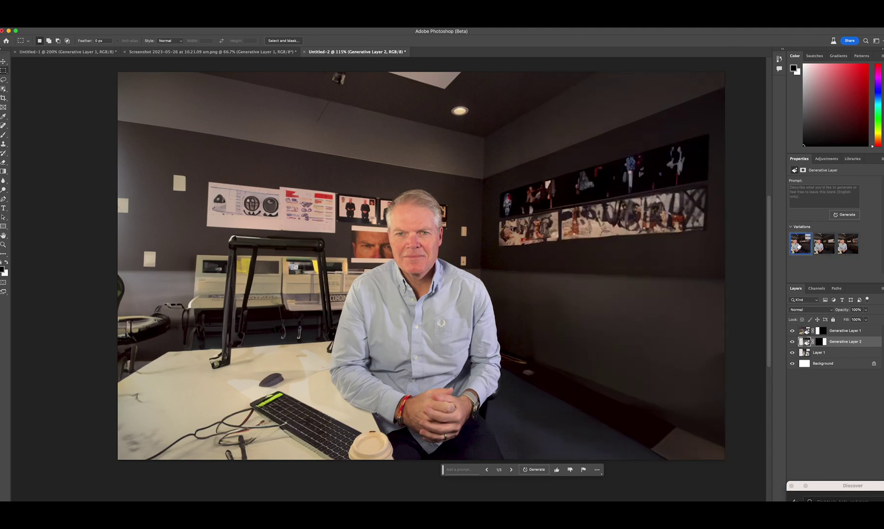
left_click(844, 246)
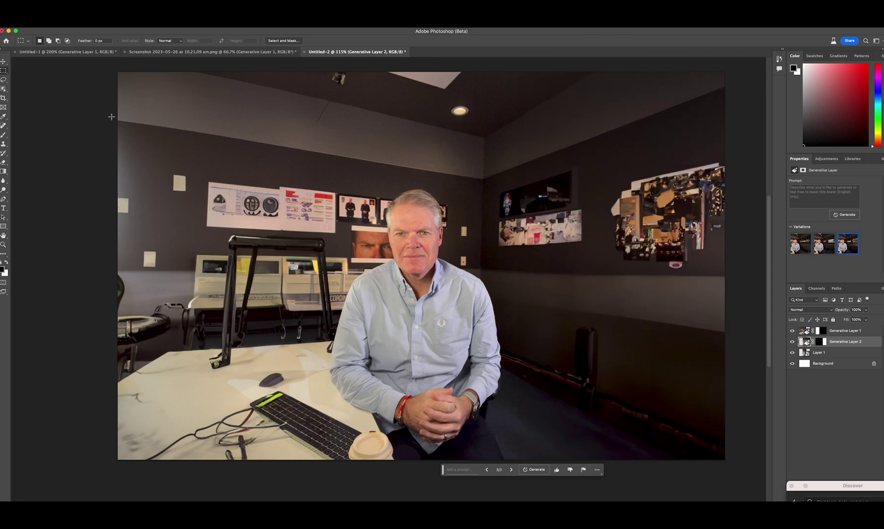
left_click(3, 98)
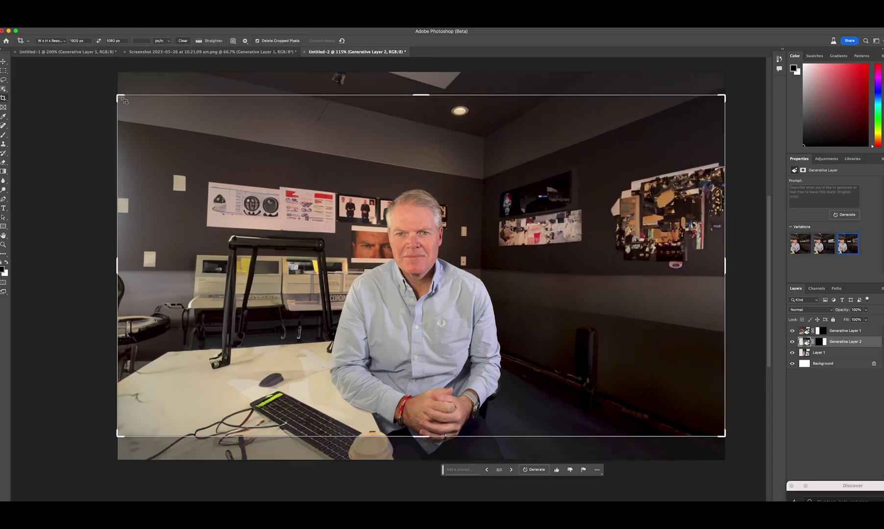
Fit the 1920×1080 crop frame around the man at his desk and apply the crop
left_click_drag(119, 97, 191, 131)
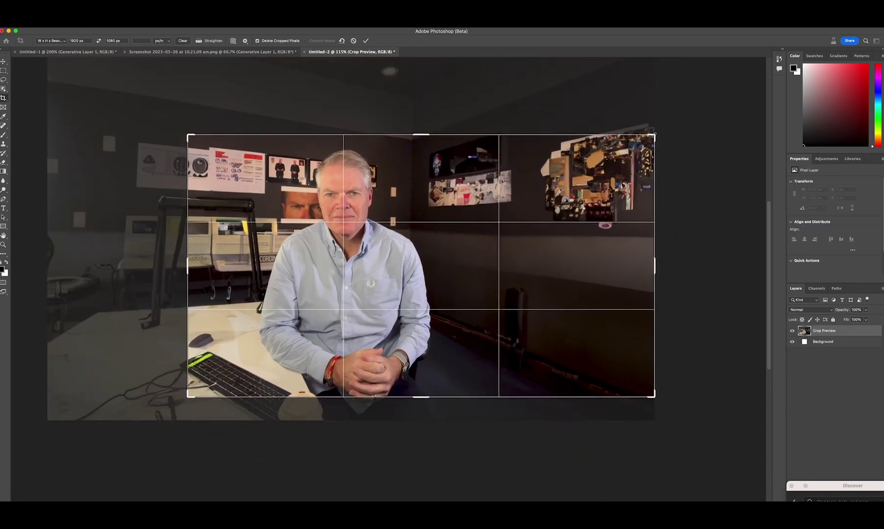
left_click_drag(653, 134, 582, 128)
left_click_drag(579, 188, 554, 246)
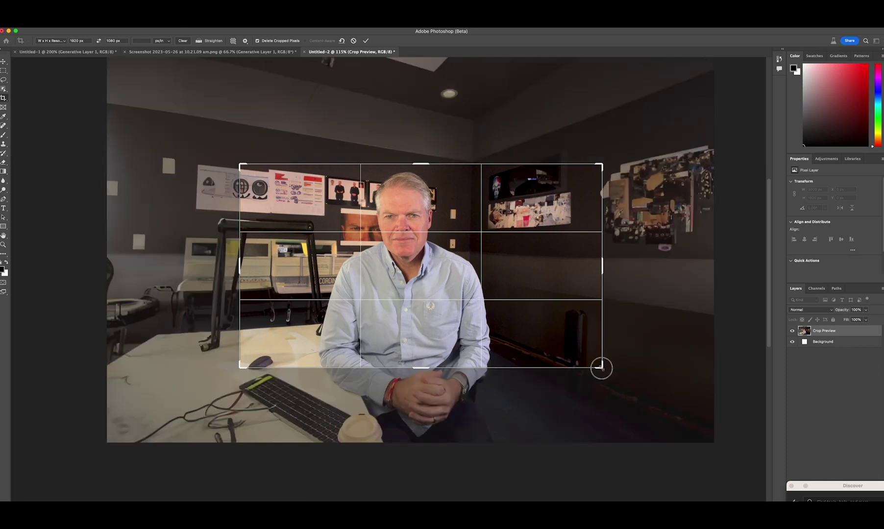
mouse_move(602, 367)
left_mouse_down()
mouse_move(588, 347)
mouse_move(592, 361)
left_mouse_up()
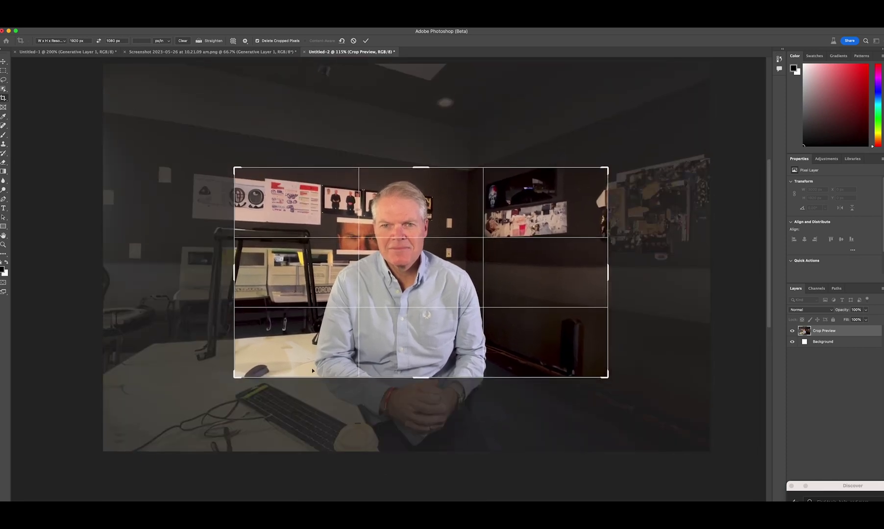
left_click_drag(241, 377, 227, 382)
left_click_drag(310, 367, 309, 361)
key("Return")
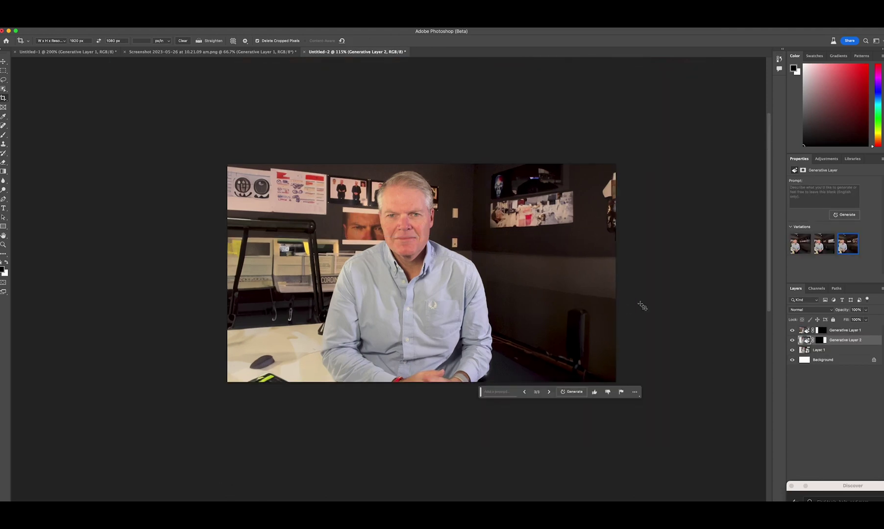